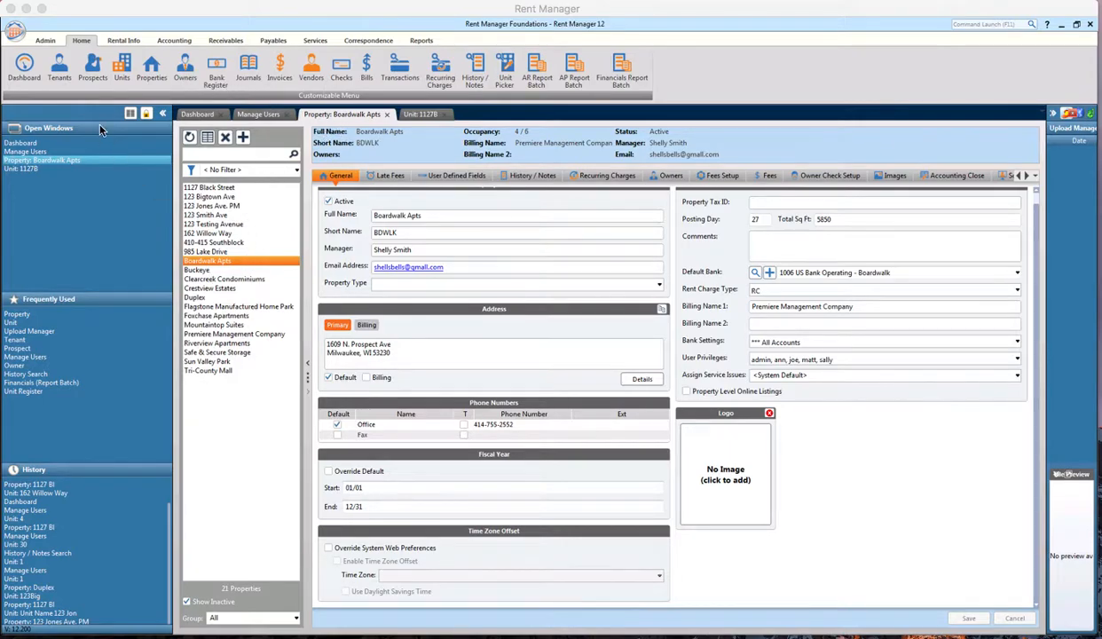
# - Open the user management window from the administration setup
pyautogui.click(45, 42)
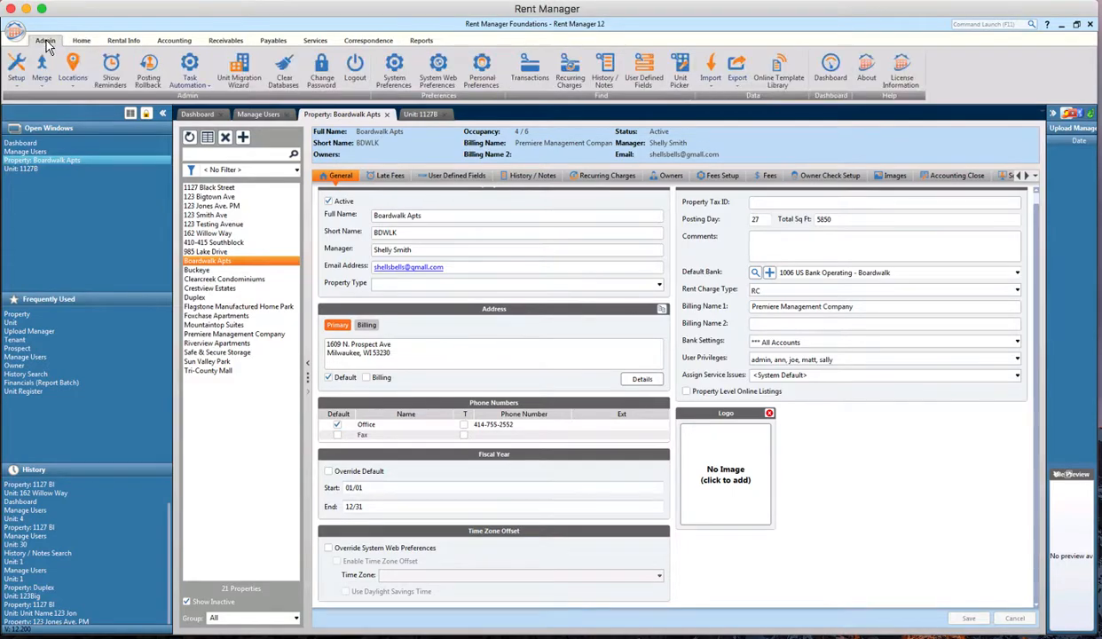
pyautogui.click(15, 88)
pyautogui.click(21, 102)
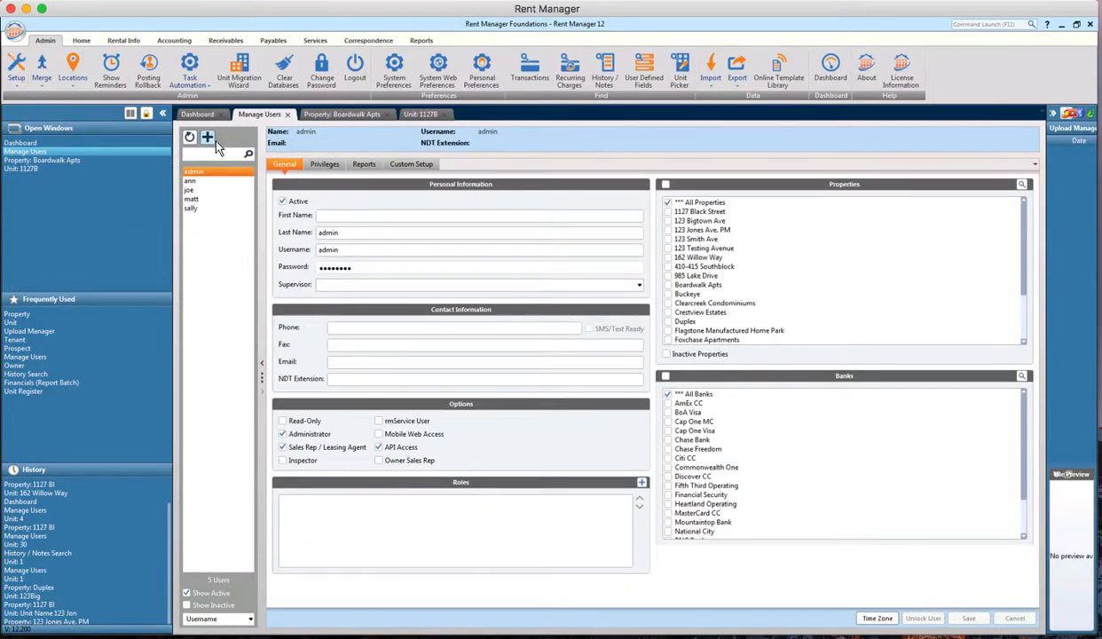
# - Add and save a user with last name and username zinspector, an original password, and admin as supervisor
pyautogui.click(208, 137)
pyautogui.click(635, 345)
pyautogui.write('z')
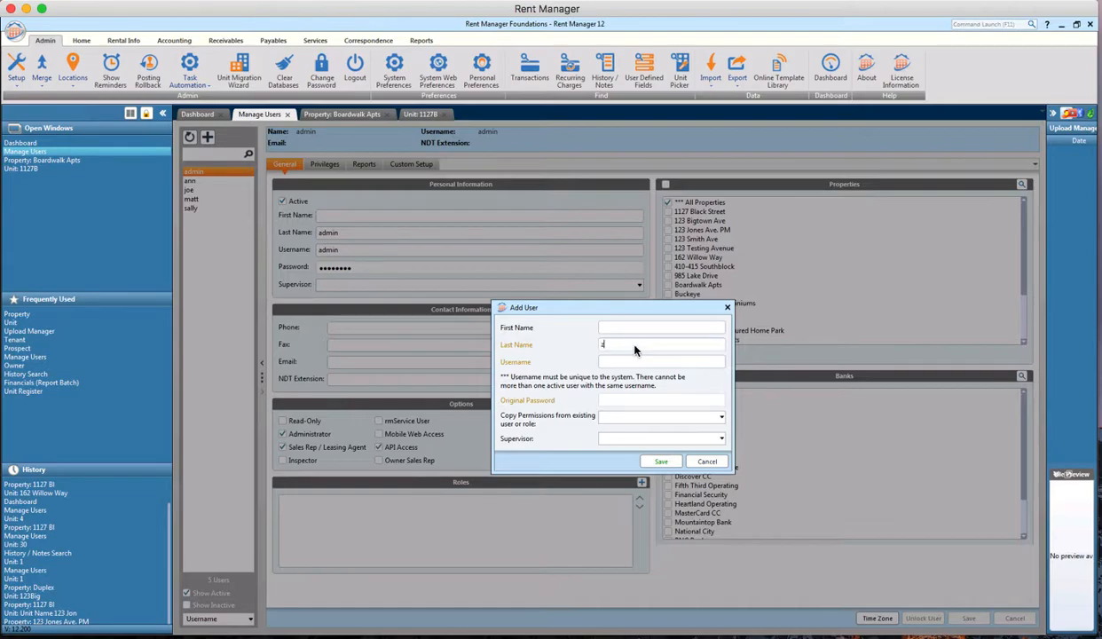
pyautogui.write('inspector')
pyautogui.click(637, 360)
pyautogui.click(645, 403)
pyautogui.write('p')
pyautogui.click(645, 438)
pyautogui.click(621, 461)
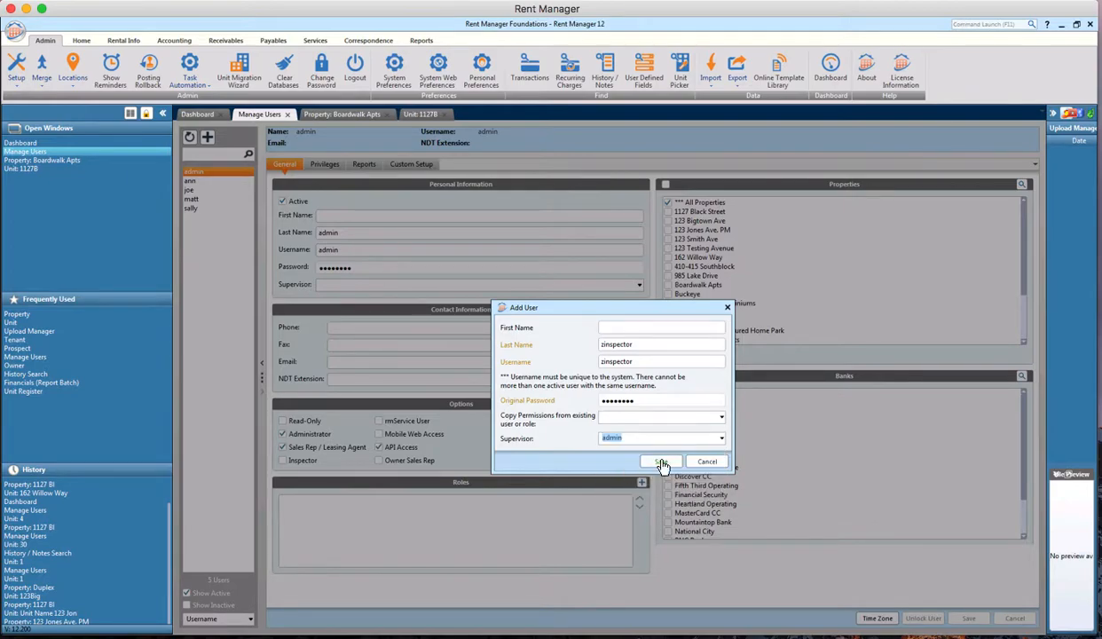
pyautogui.click(661, 462)
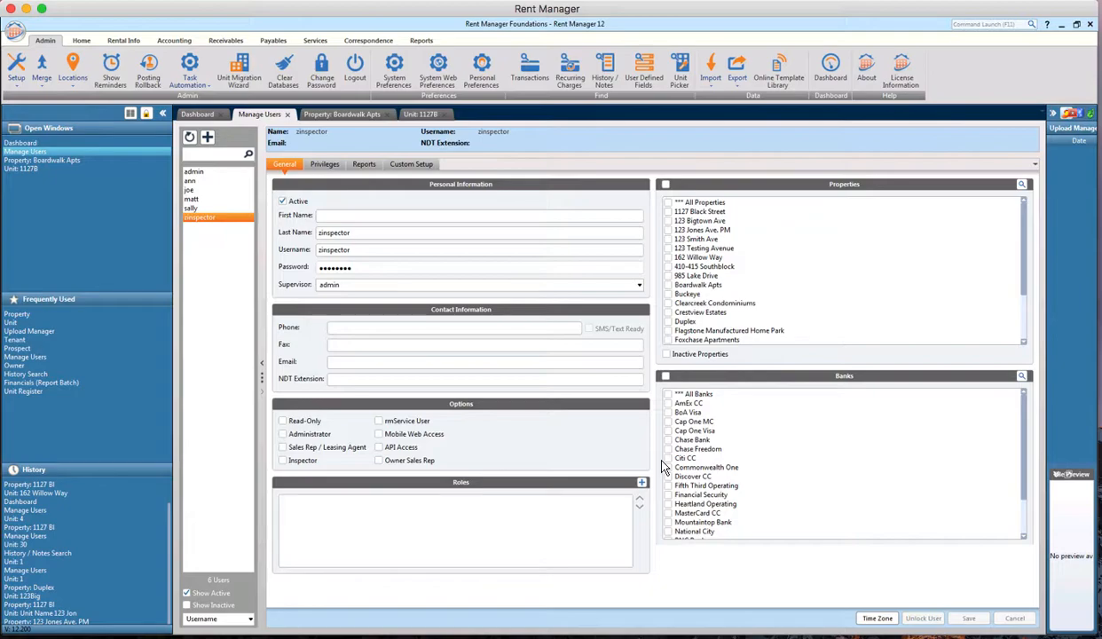
# - Give the zinspector user access to All Properties, enable API Access, and save the user
pyautogui.click(668, 203)
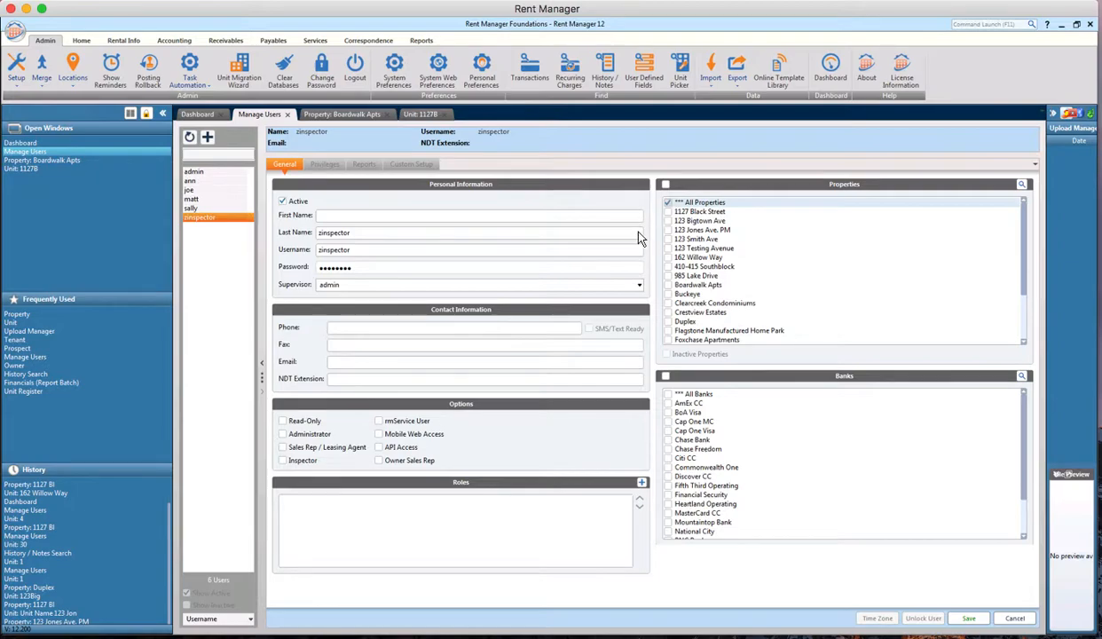
pyautogui.click(668, 203)
pyautogui.click(668, 204)
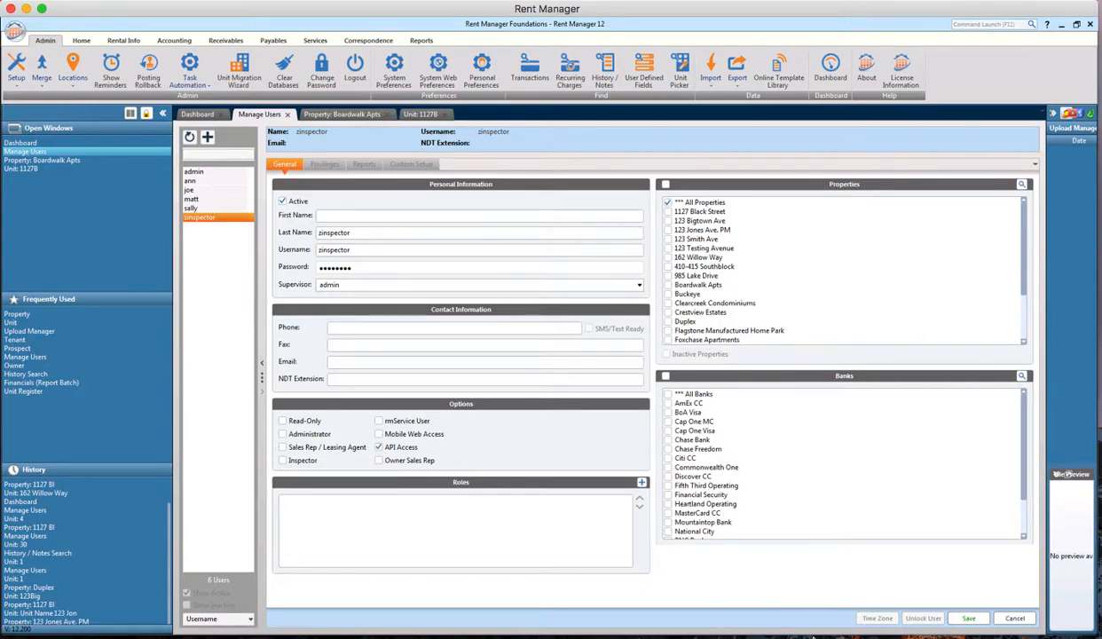
pyautogui.click(969, 619)
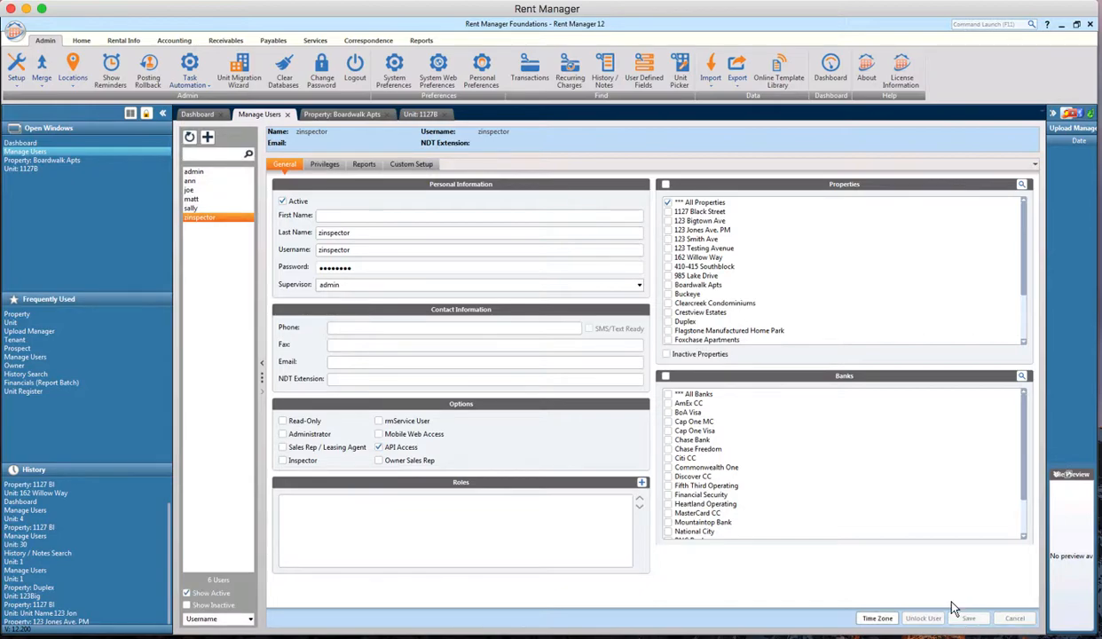
# - Grant the zinspector user Enabled, Add, View and Edit privileges for Properties / Units
pyautogui.click(327, 168)
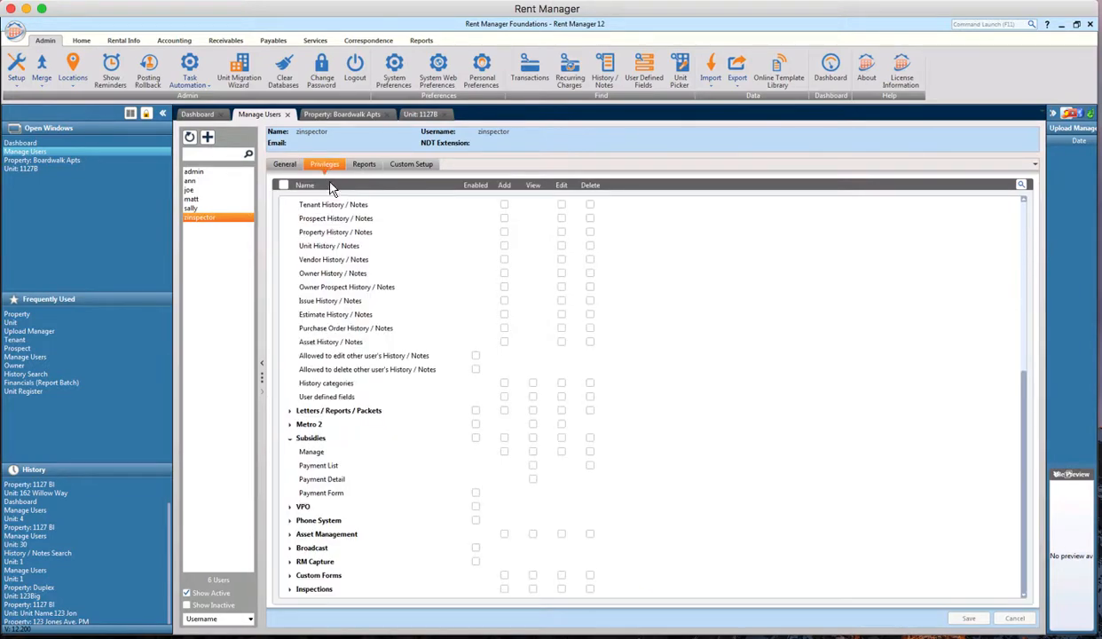
pyautogui.scroll(7, 361, 251)
pyautogui.scroll(1, 362, 258)
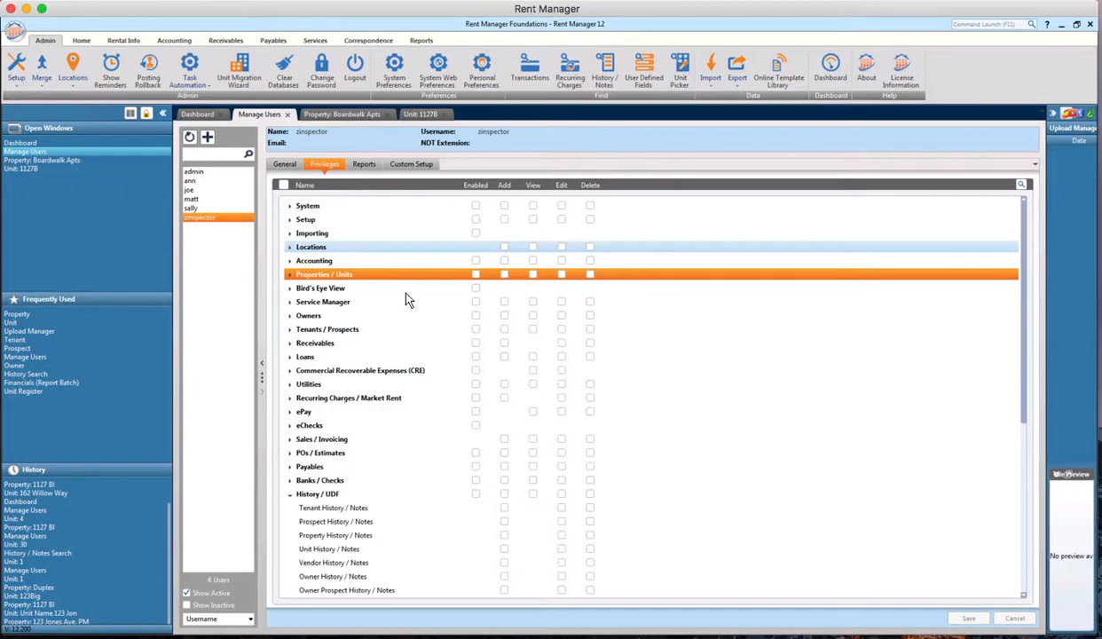
pyautogui.click(475, 275)
pyautogui.click(504, 275)
pyautogui.click(532, 275)
pyautogui.click(560, 275)
# - Within Properties / Units, remove the Add and Edit privileges for Management fee setup and View and Edit for Property Bank Settings
pyautogui.click(290, 275)
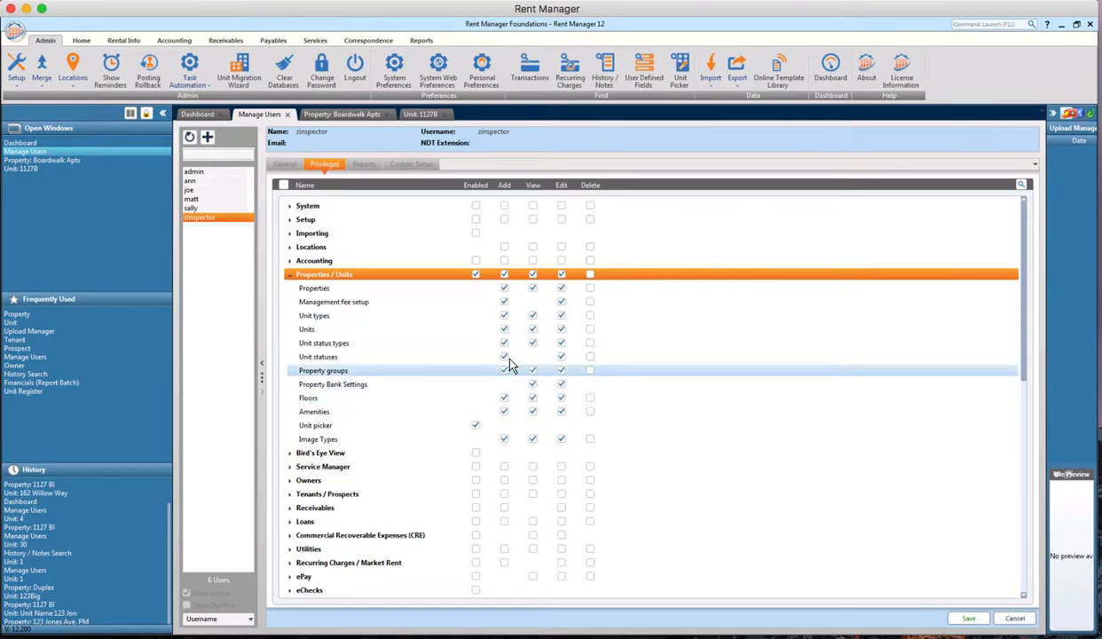
pyautogui.click(504, 302)
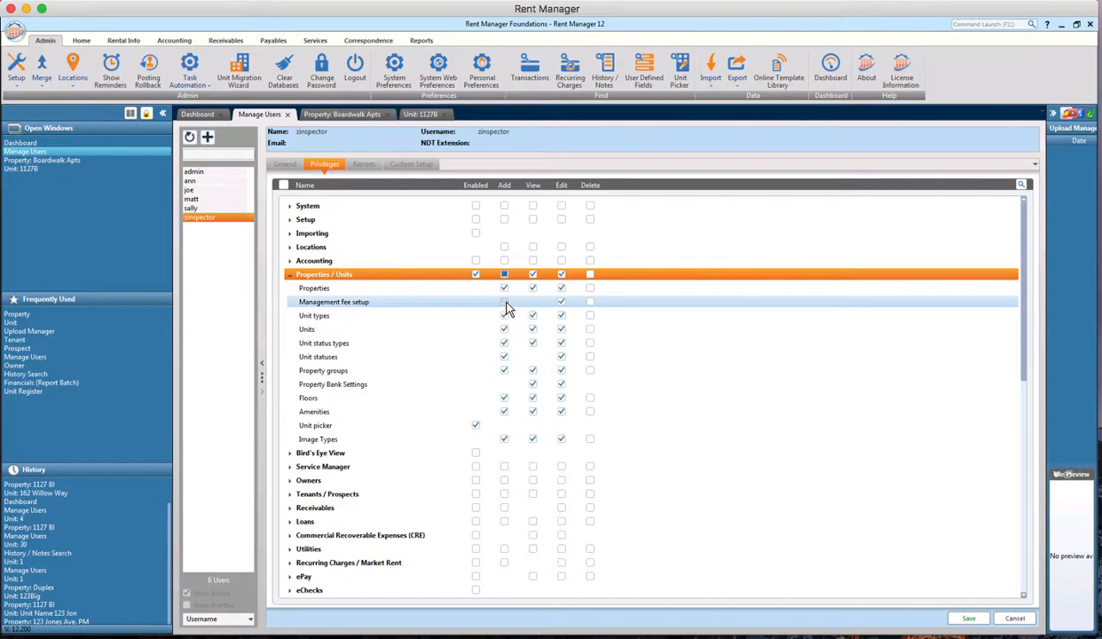
pyautogui.click(561, 303)
pyautogui.click(532, 387)
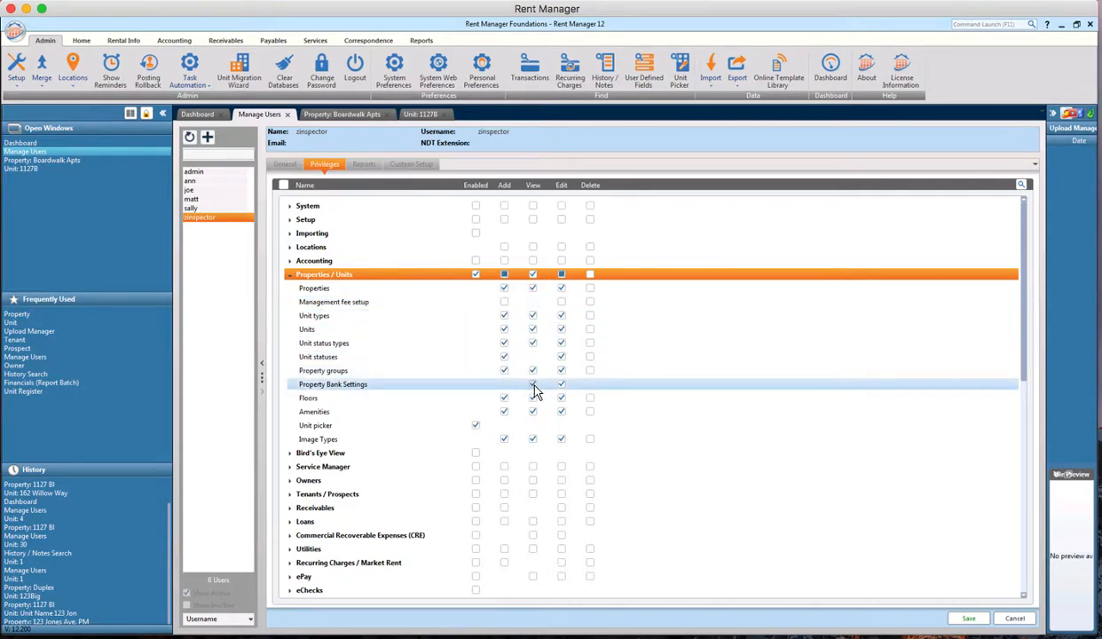
pyautogui.click(559, 388)
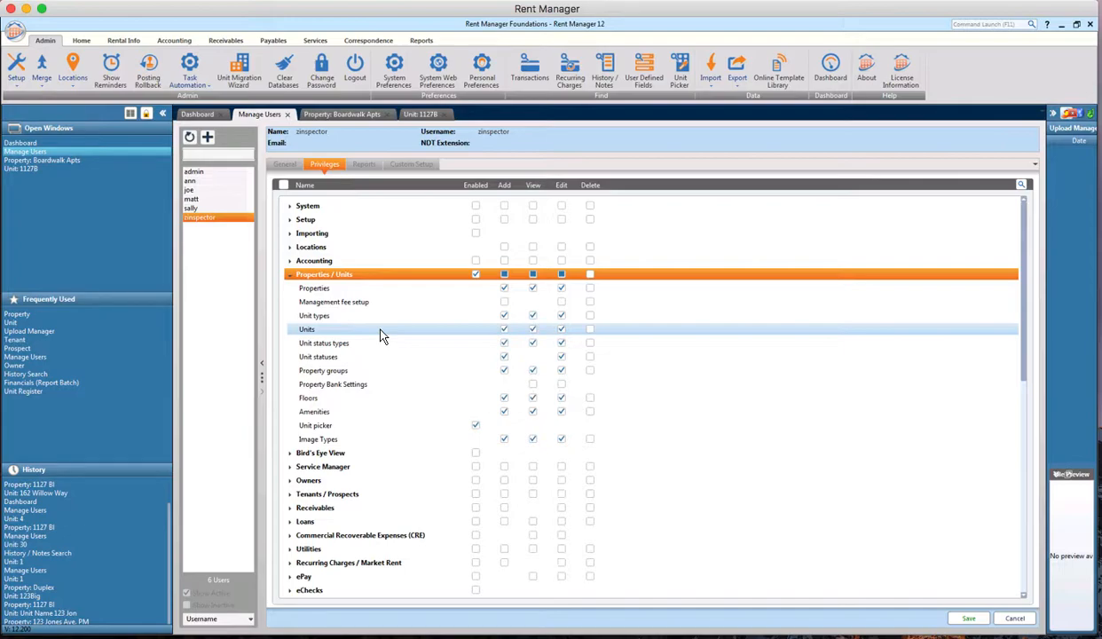
pyautogui.click(291, 280)
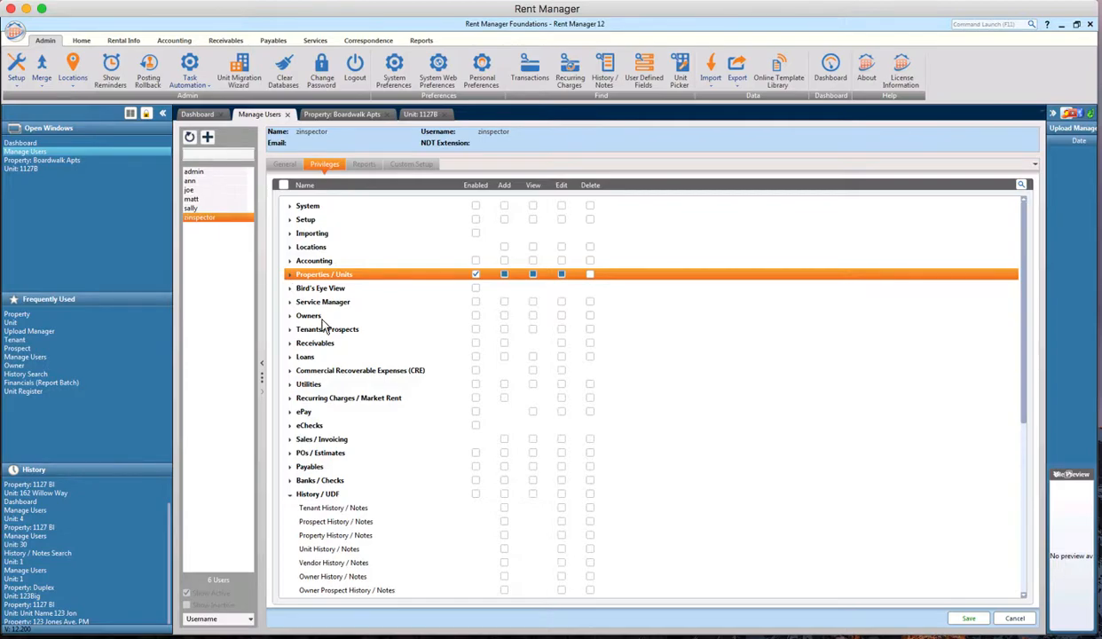
# - Under History / UDF, grant Add and Edit for Property History / Notes and Unit History / Notes, and save the privileges
pyautogui.click(290, 495)
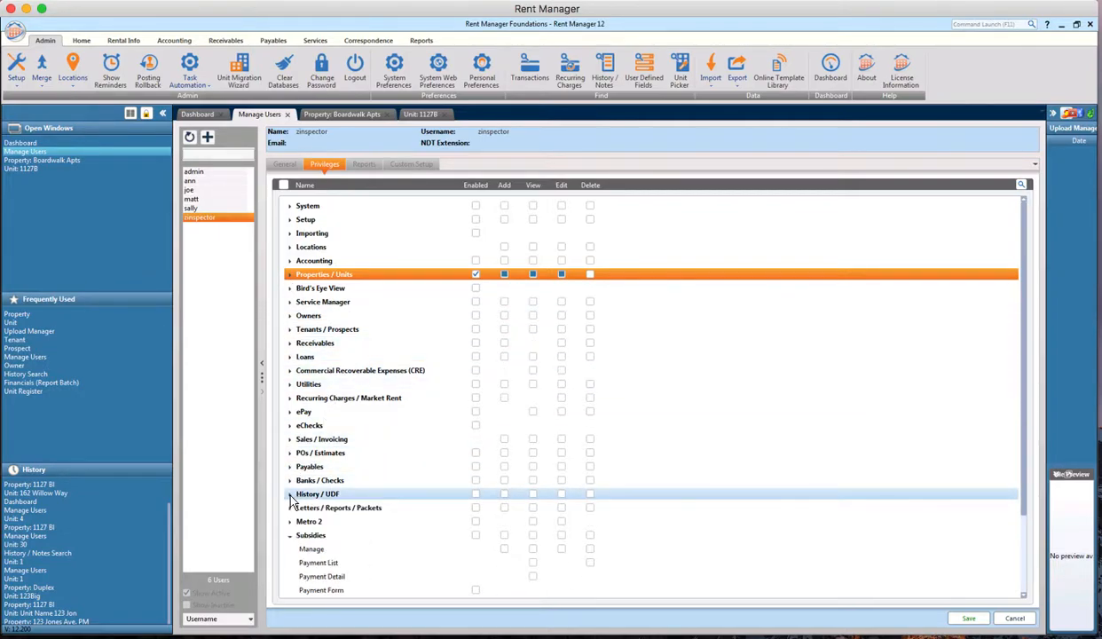
pyautogui.click(290, 495)
pyautogui.scroll(-6, 393, 497)
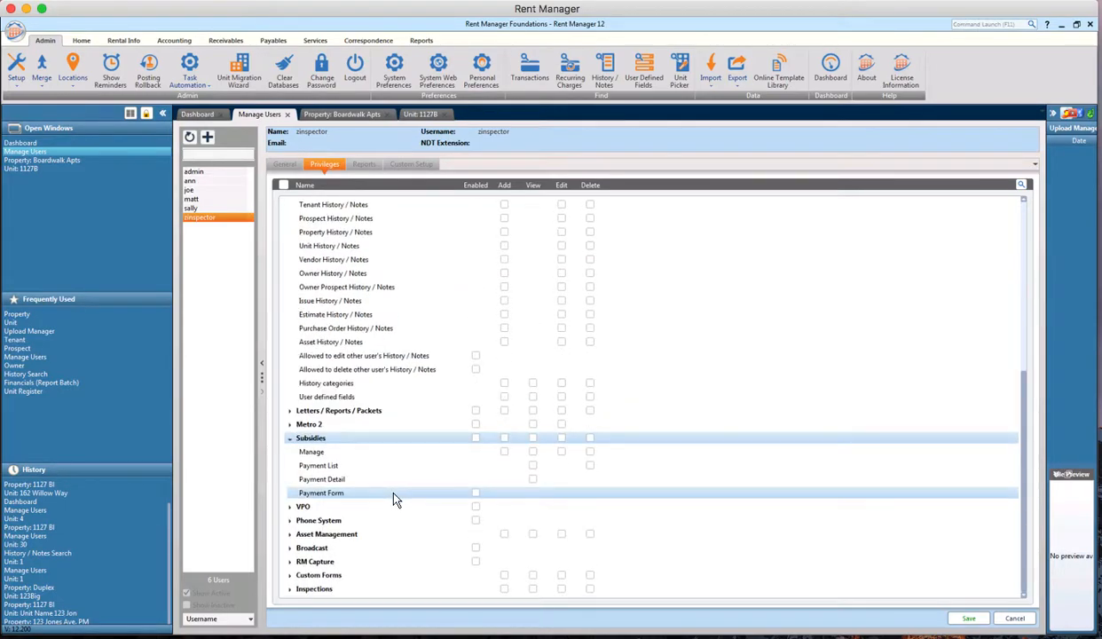
pyautogui.scroll(2, 394, 497)
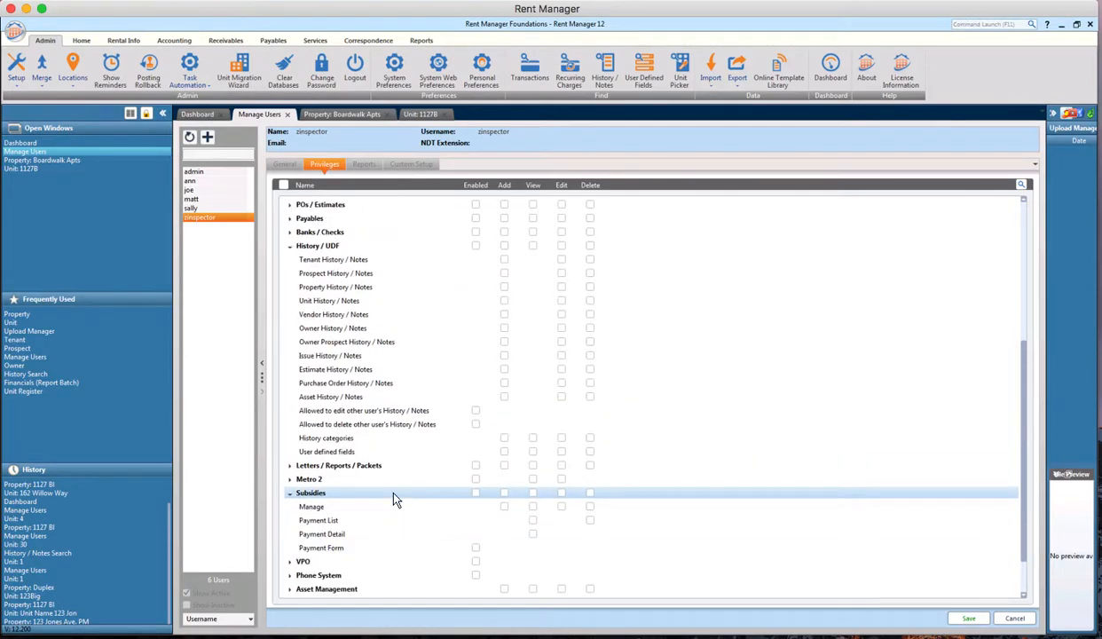
pyautogui.click(504, 287)
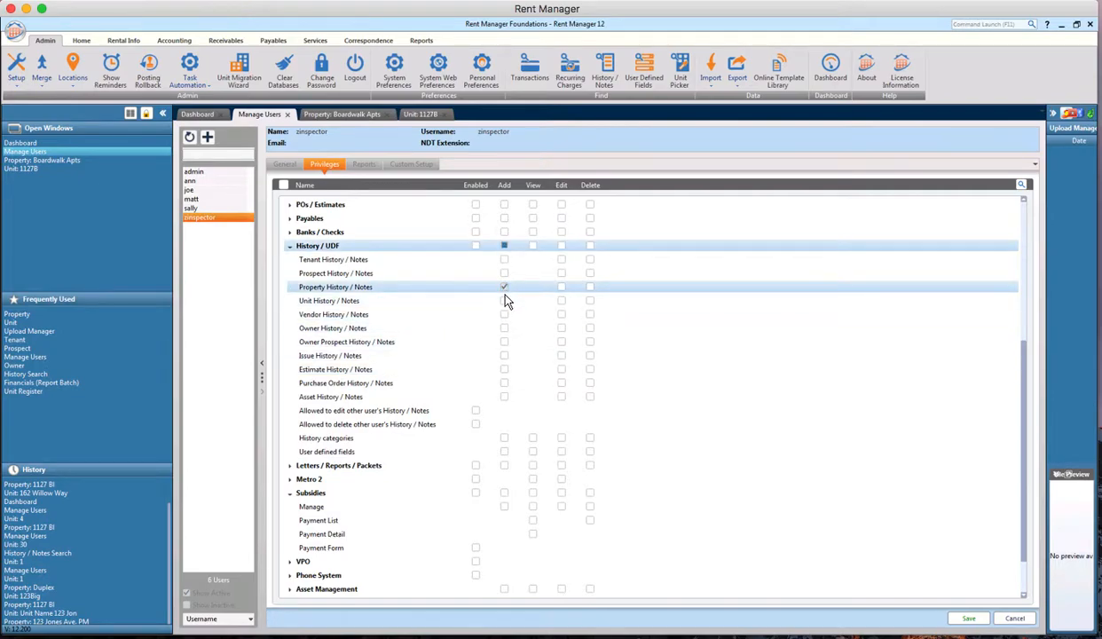
pyautogui.click(504, 301)
pyautogui.click(560, 287)
pyautogui.click(561, 301)
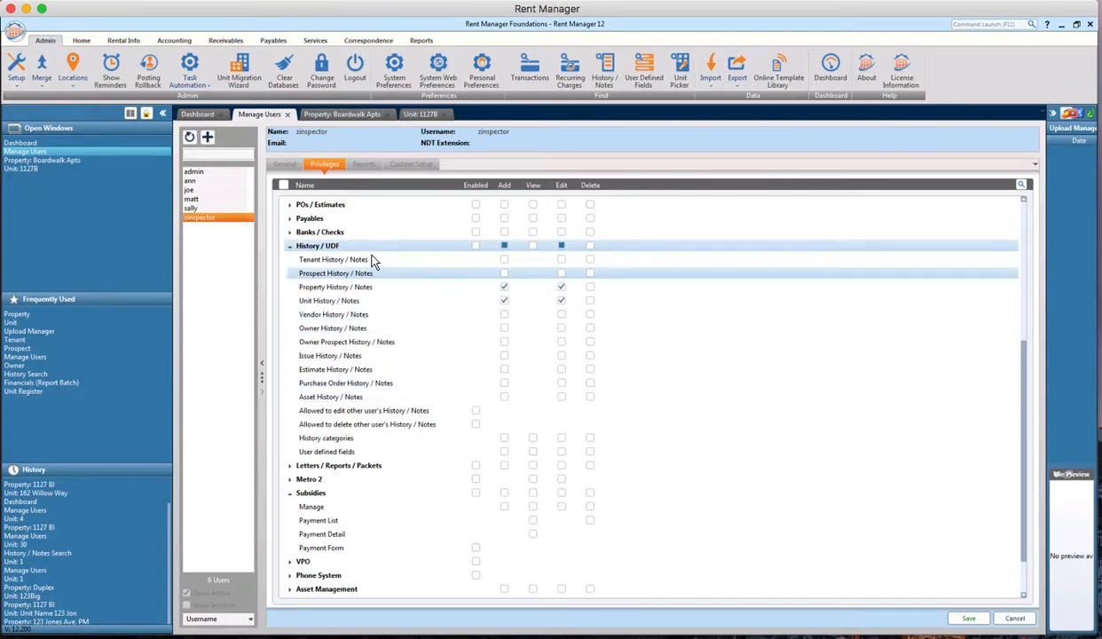
pyautogui.click(290, 246)
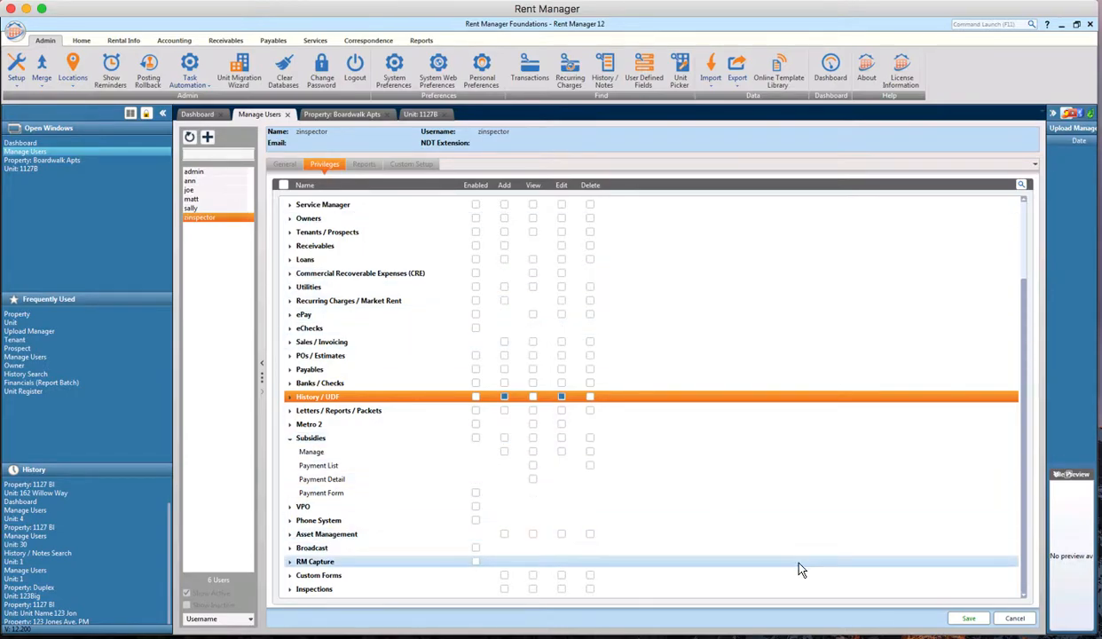
pyautogui.click(974, 621)
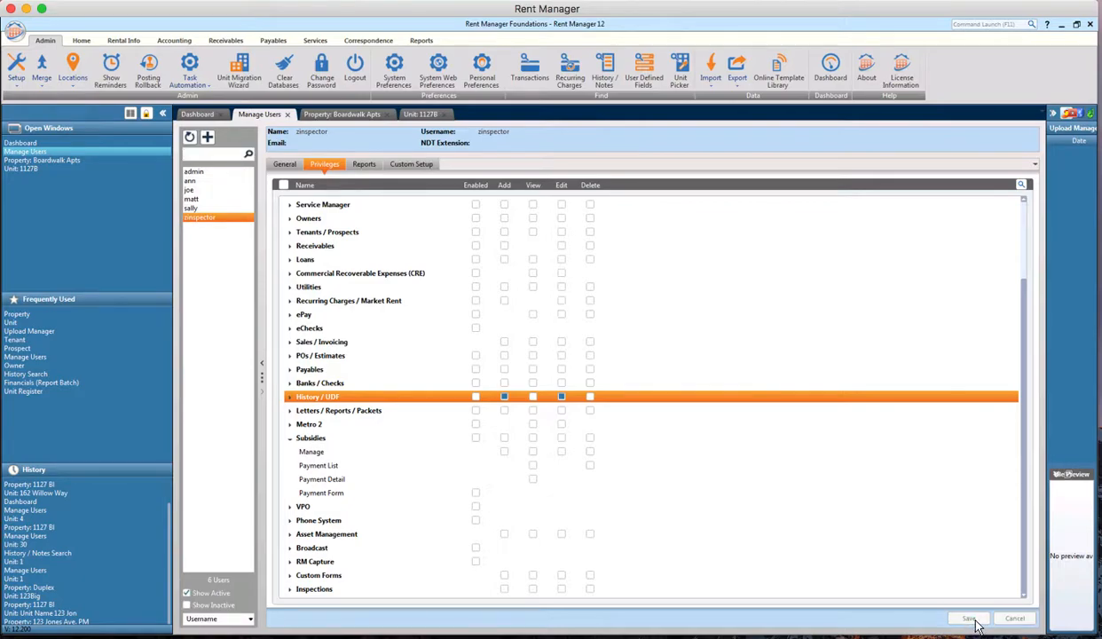